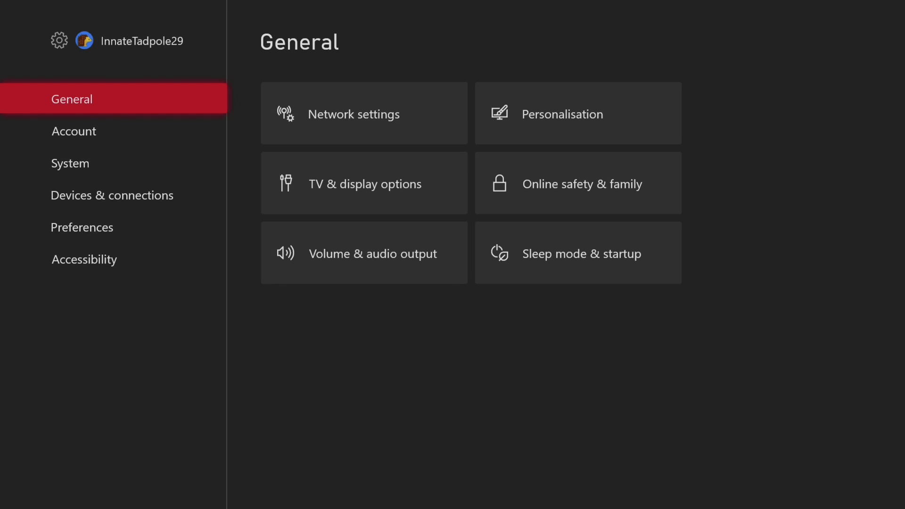
- Run the remote play test from the network settings, and close its results
{"action": "left_click", "coordinate": [364, 114]}
{"action": "key", "text": "Return"}
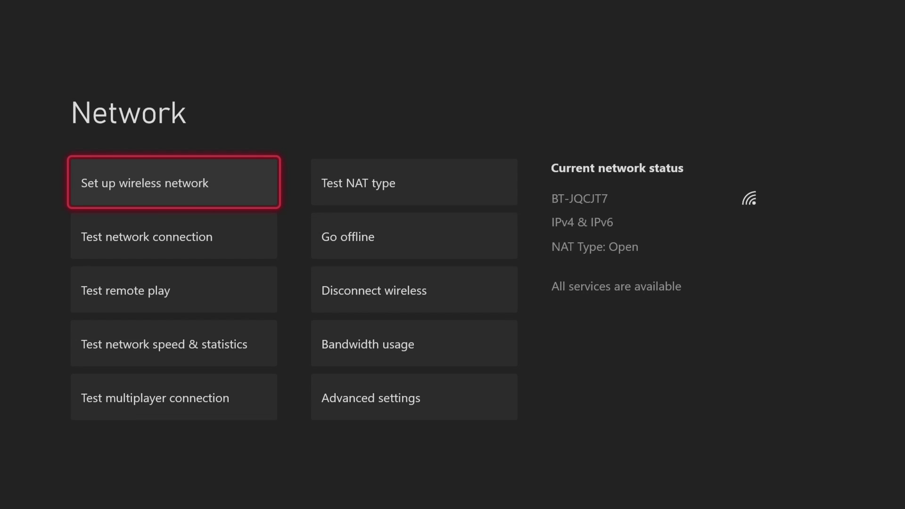
{"action": "key", "text": "Down"}
{"action": "key", "text": "Down"}
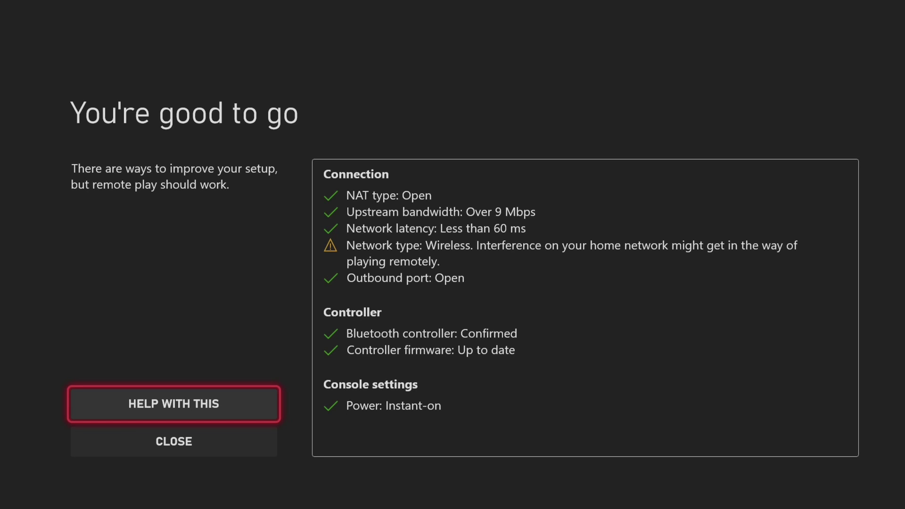
{"action": "key", "text": "Escape"}
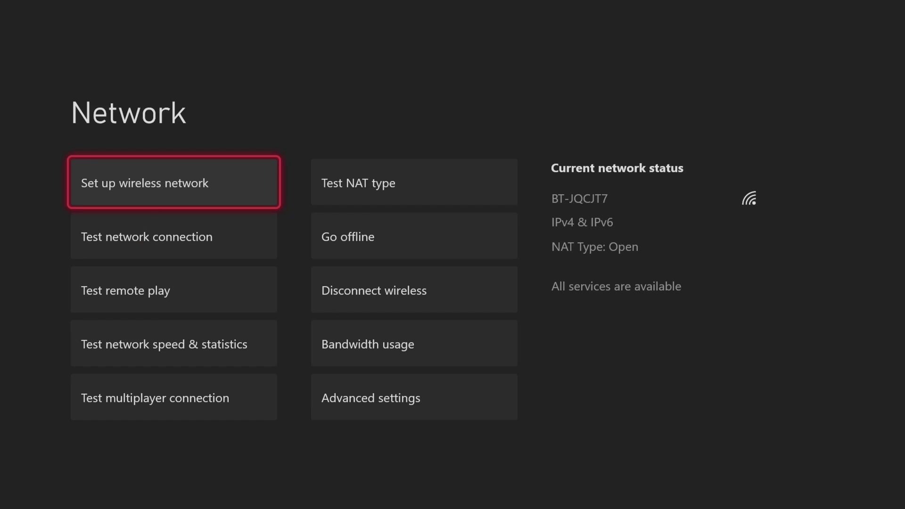
- Check the console update status and automatic update options in the system updates settings
{"action": "key", "text": "Escape"}
{"action": "key", "text": "Left"}
{"action": "key", "text": "Down"}
{"action": "key", "text": "Down"}
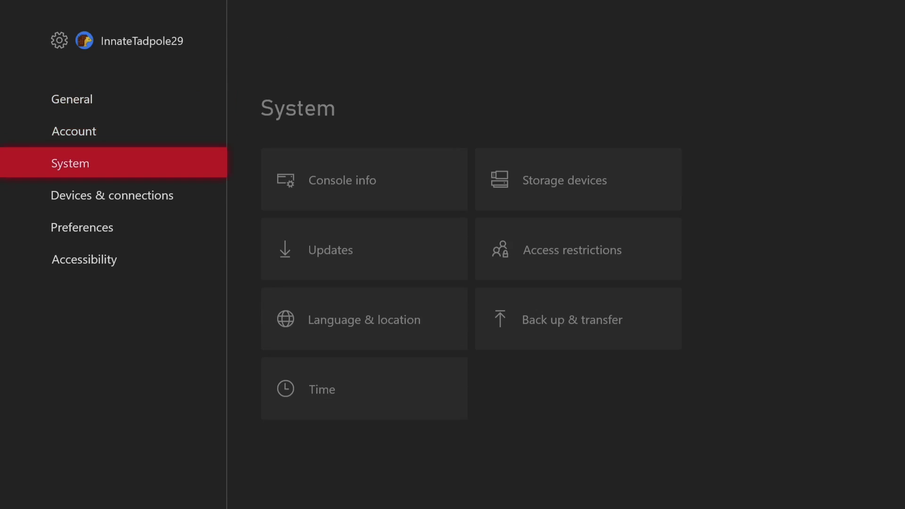
{"action": "key", "text": "Right"}
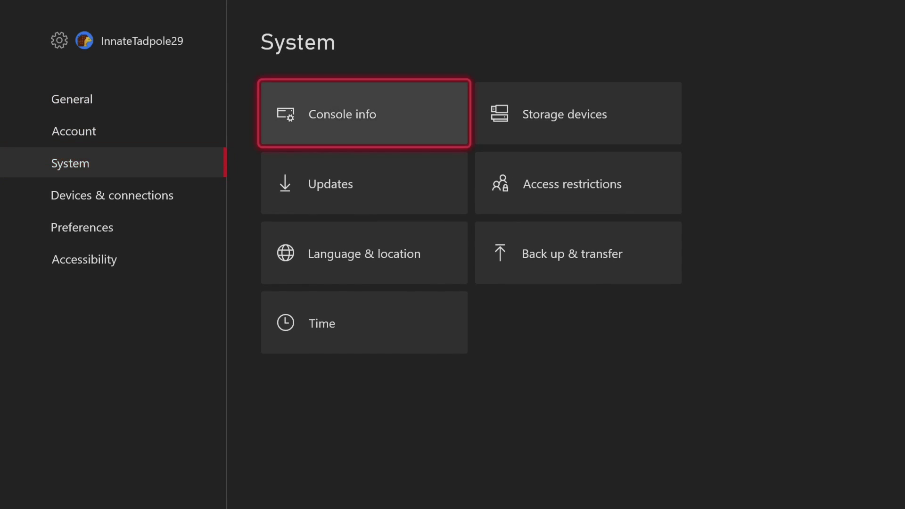
{"action": "key", "text": "Down"}
{"action": "key", "text": "Return"}
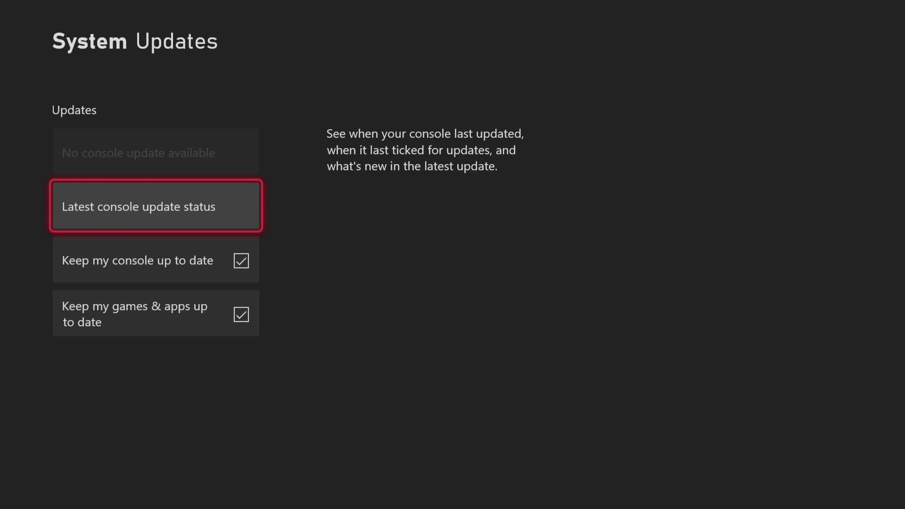
{"action": "key", "text": "Escape"}
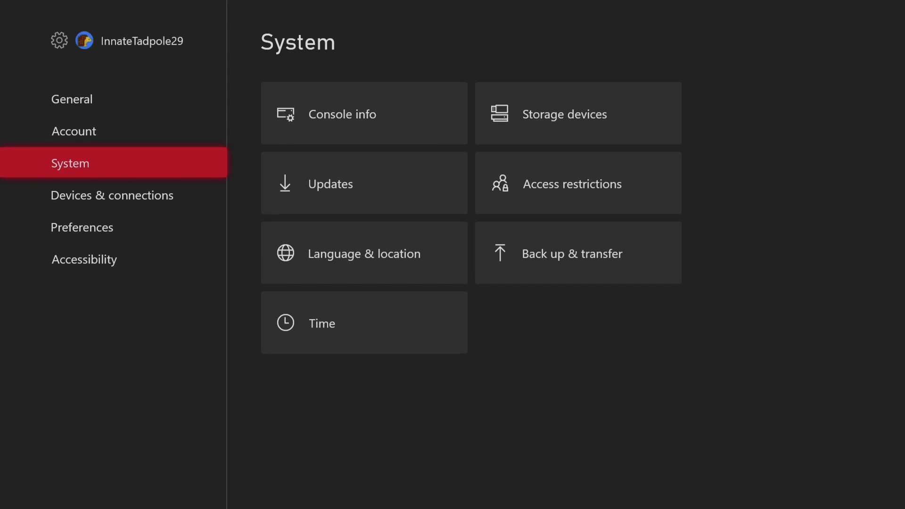
{"action": "key", "text": "Right"}
{"action": "key", "text": "Down"}
{"action": "key", "text": "Up"}
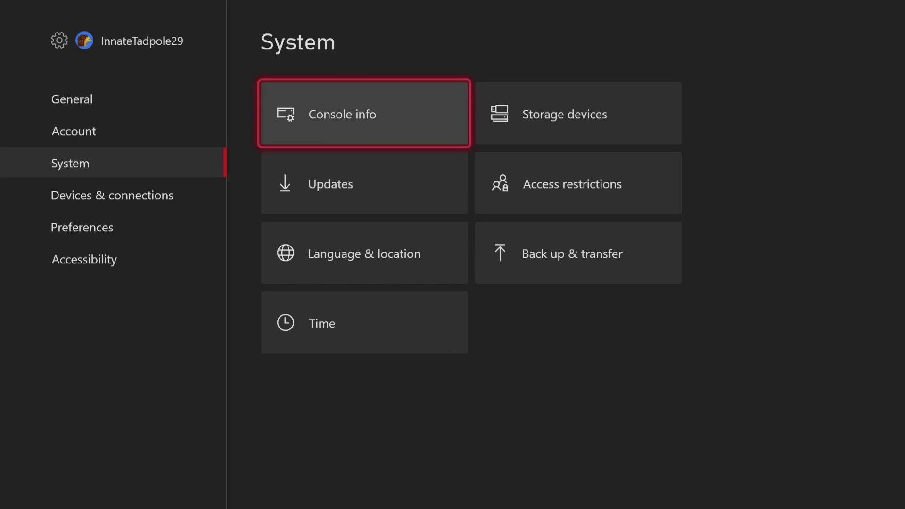
{"action": "key", "text": "Right"}
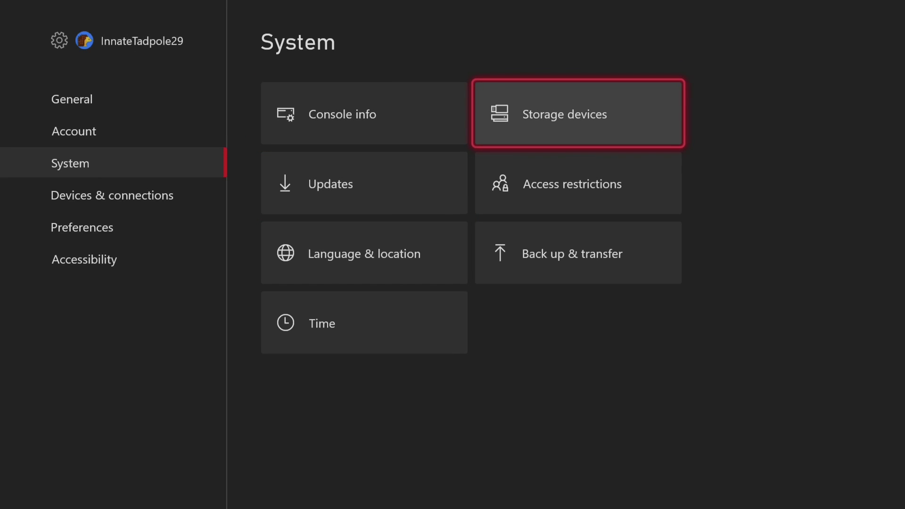
- Open the Xbox app preferences within the remote features of Devices & connections
{"action": "key", "text": "Left"}
{"action": "key", "text": "Left"}
{"action": "key", "text": "Down"}
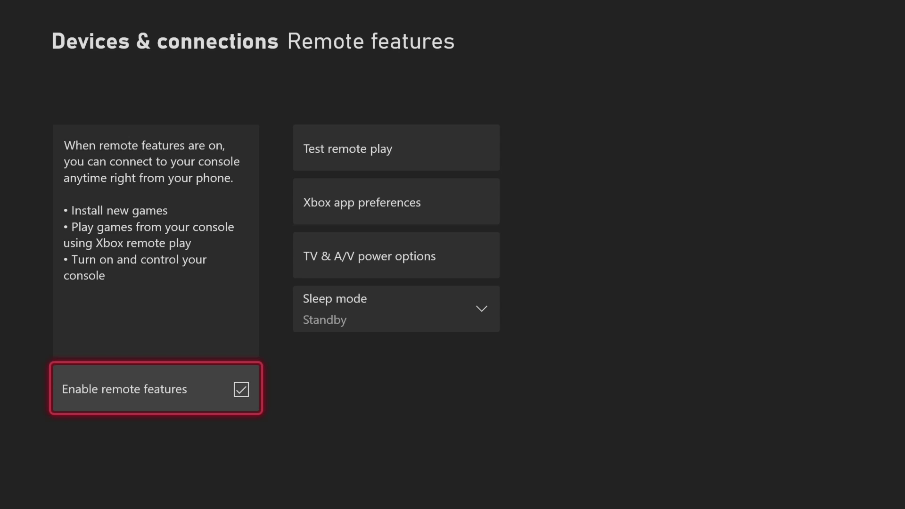
{"action": "key", "text": "Right"}
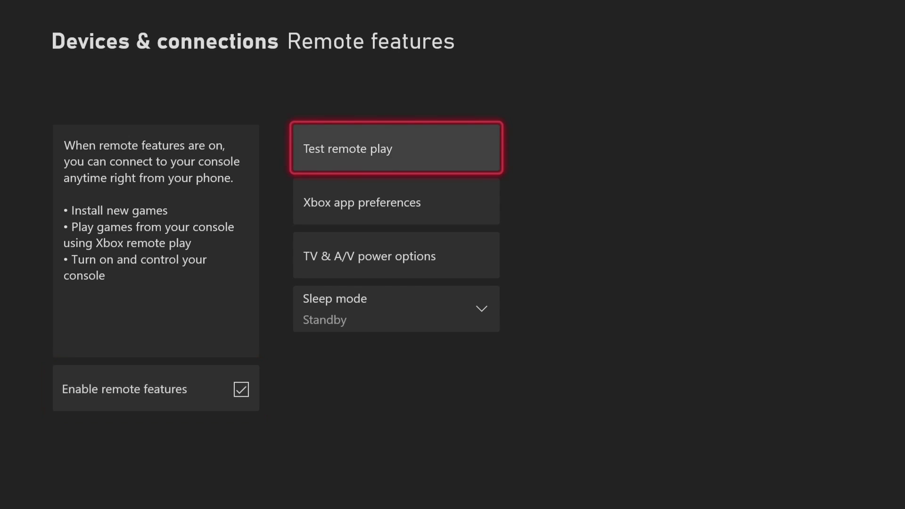
{"action": "key", "text": "Down"}
{"action": "key", "text": "Return"}
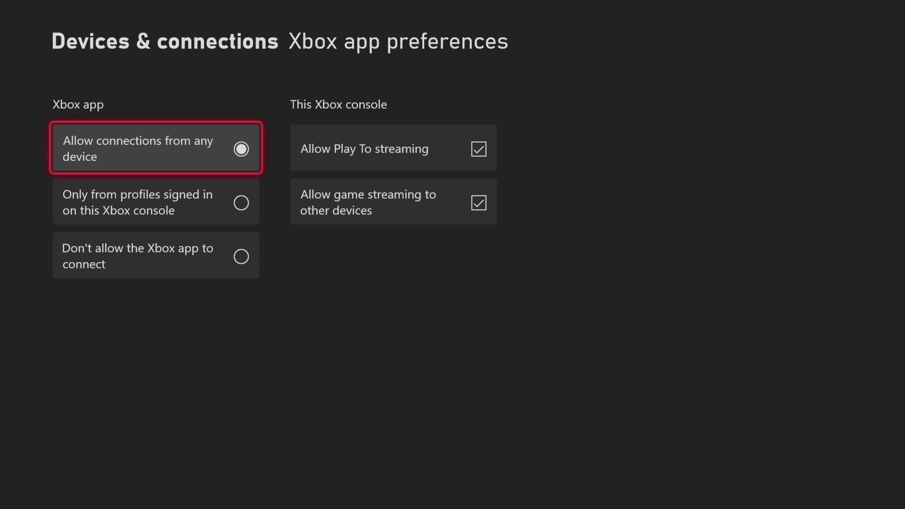
- Review the Xbox app connection options and the console's Play To and game streaming permissions
{"action": "key", "text": "Down"}
{"action": "key", "text": "Down"}
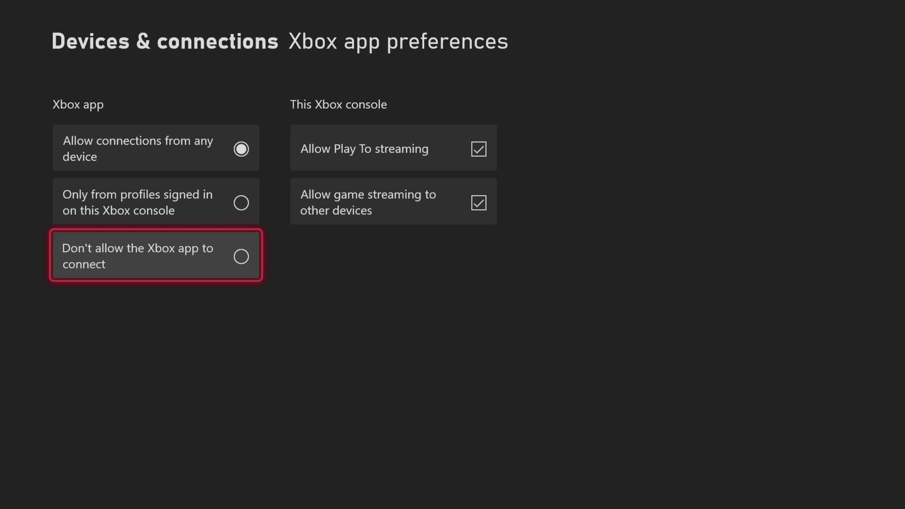
{"action": "key", "text": "Up"}
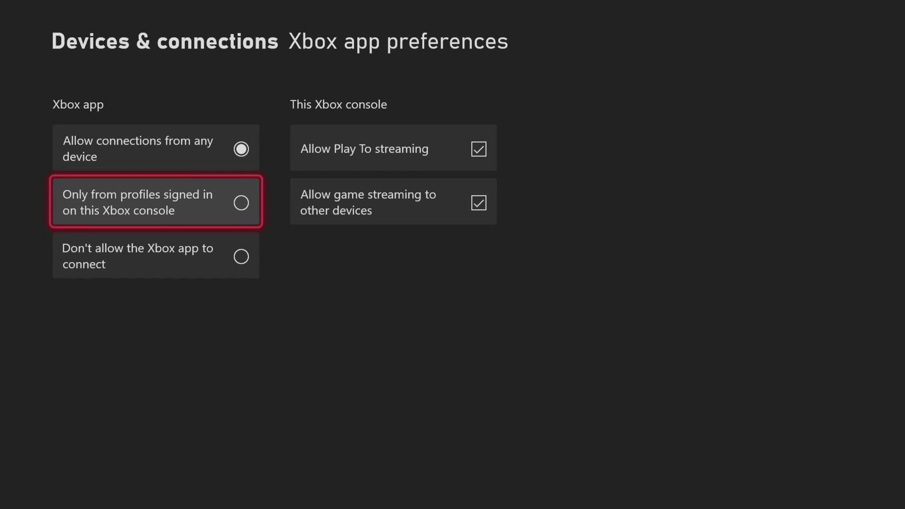
{"action": "key", "text": "Up"}
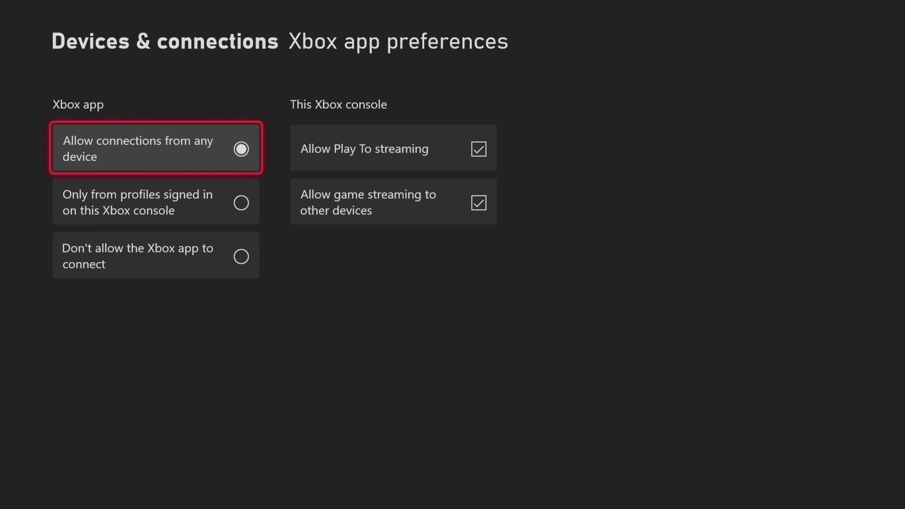
{"action": "key", "text": "Right"}
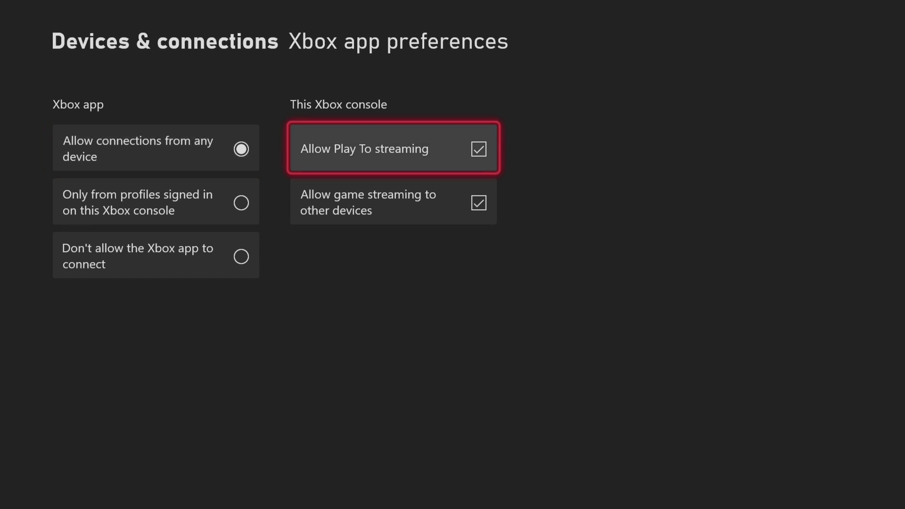
{"action": "key", "text": "Down"}
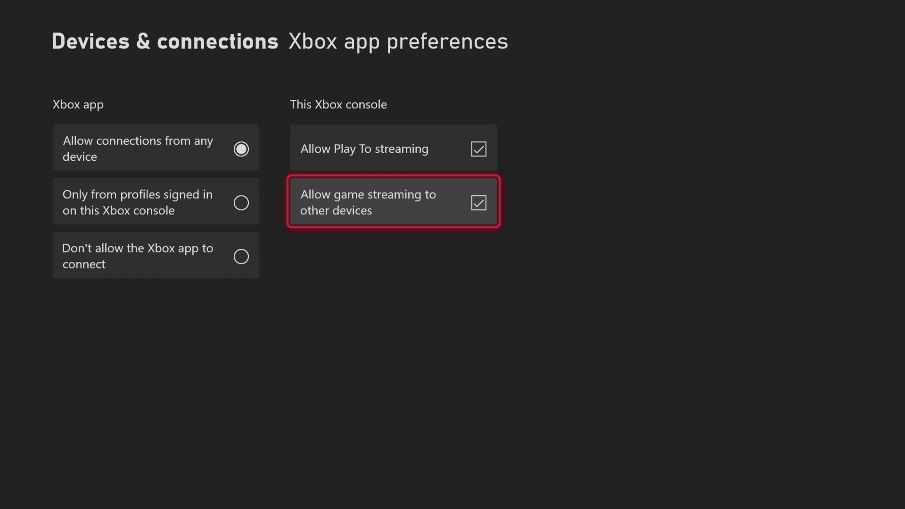
{"action": "key", "text": "Up"}
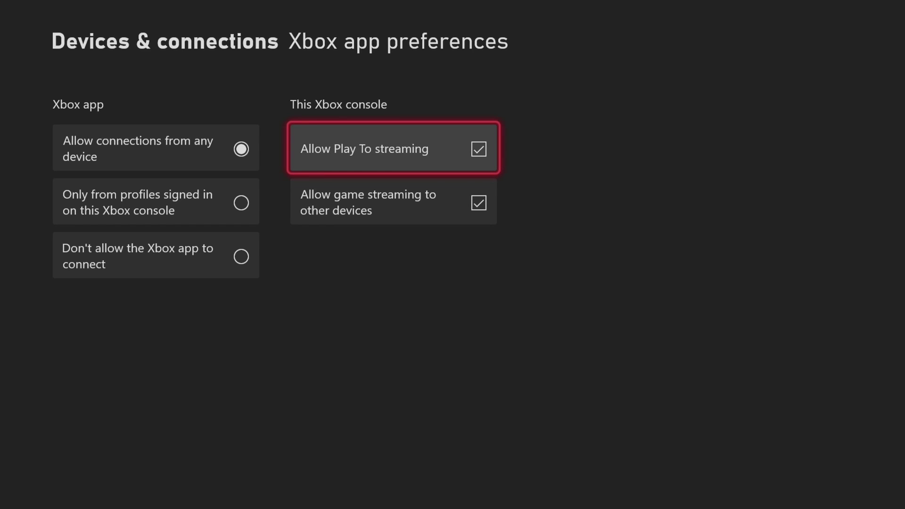
{"action": "key", "text": "Escape"}
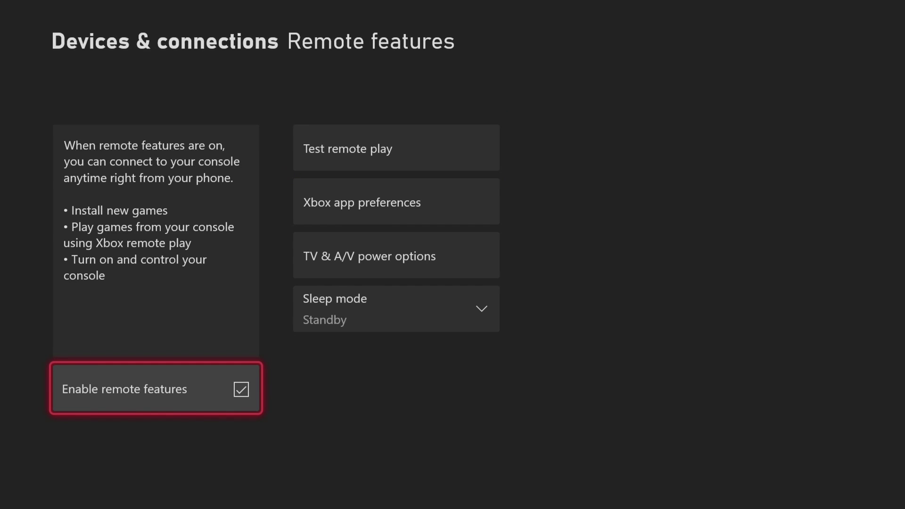
- Leave the remote features settings and open Accessories under Devices & connections
{"action": "key", "text": "Right"}
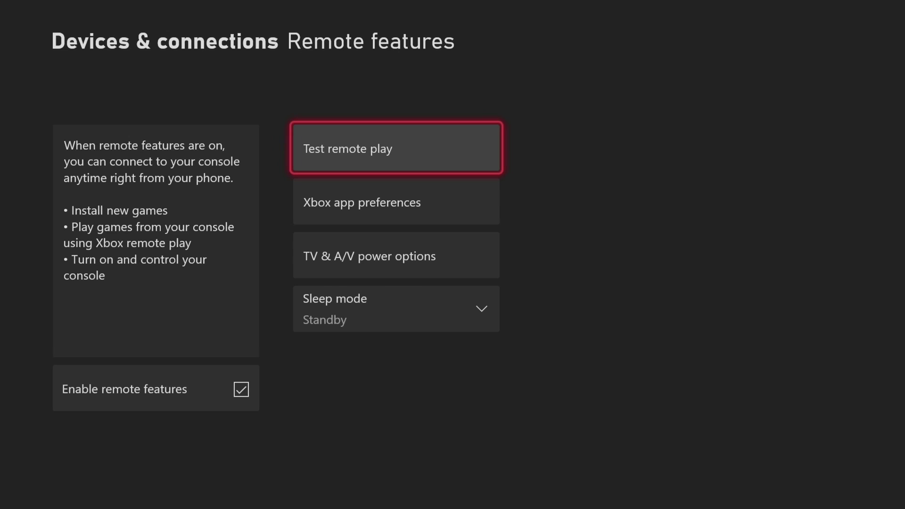
{"action": "key", "text": "Escape"}
{"action": "key", "text": "Up"}
{"action": "key", "text": "Up"}
{"action": "key", "text": "Up"}
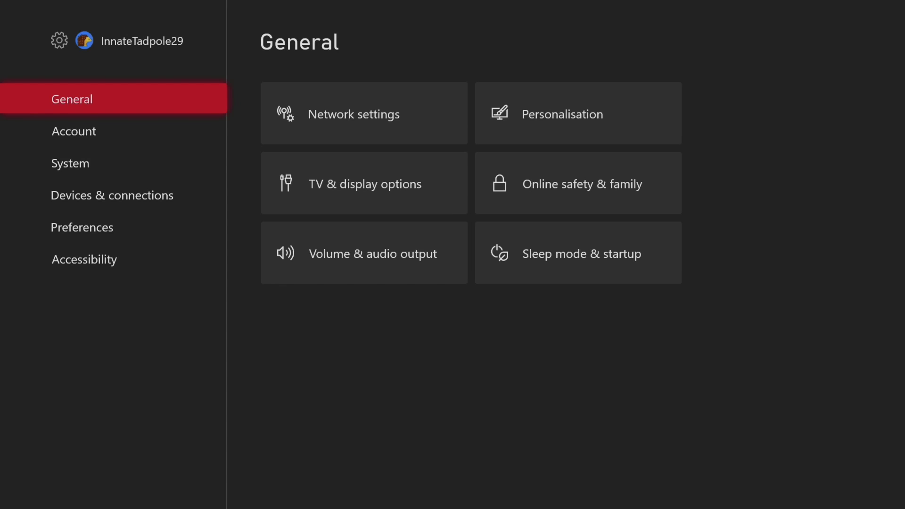
{"action": "key", "text": "Down"}
{"action": "key", "text": "Down"}
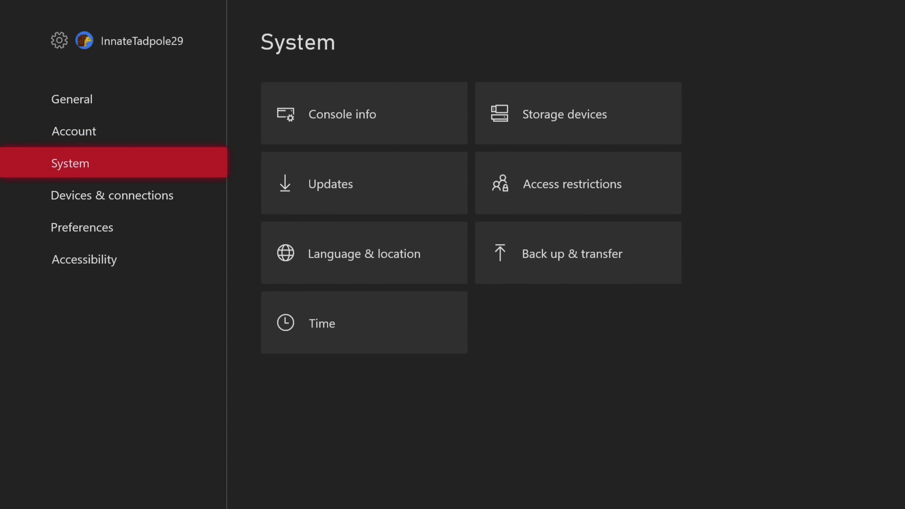
{"action": "key", "text": "Down"}
{"action": "key", "text": "Right"}
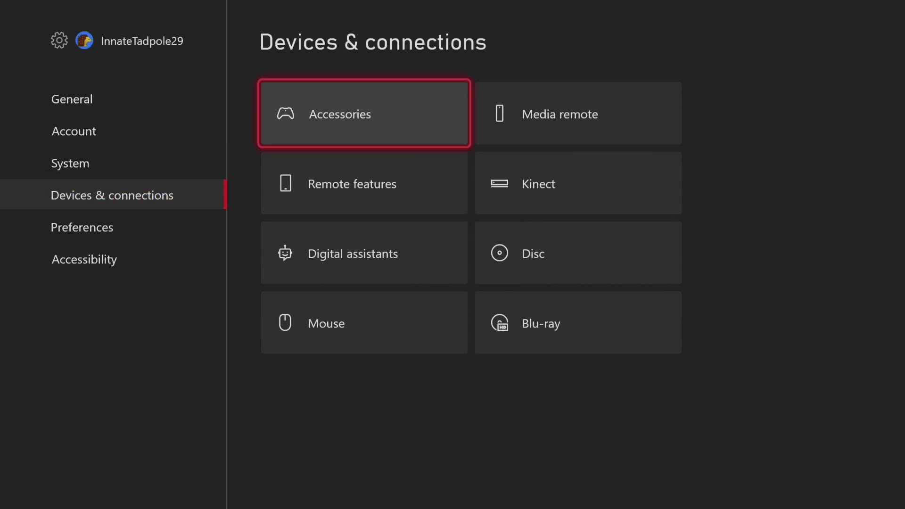
{"action": "key", "text": "Return"}
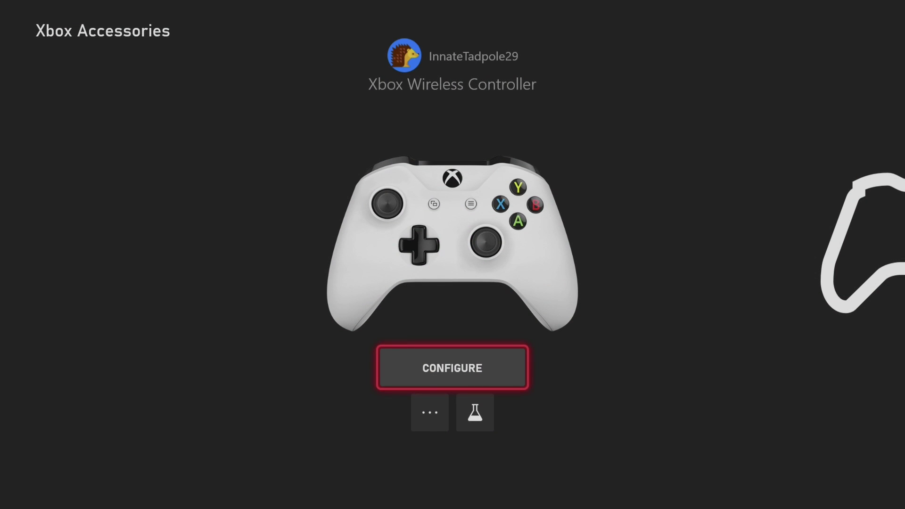
- Start test mode for the Xbox Wireless Controller to check its buttons, and exit the test
{"action": "key", "text": "Down"}
{"action": "key", "text": "Right"}
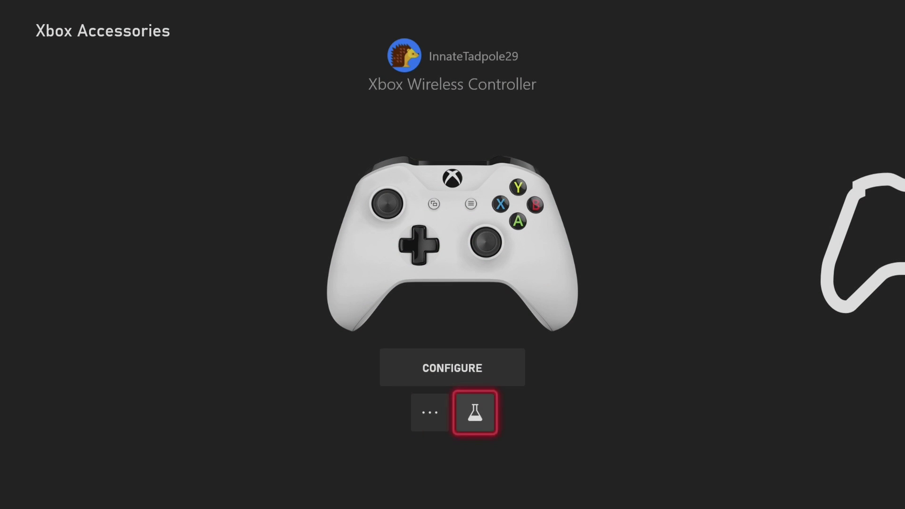
{"action": "key", "text": "Return"}
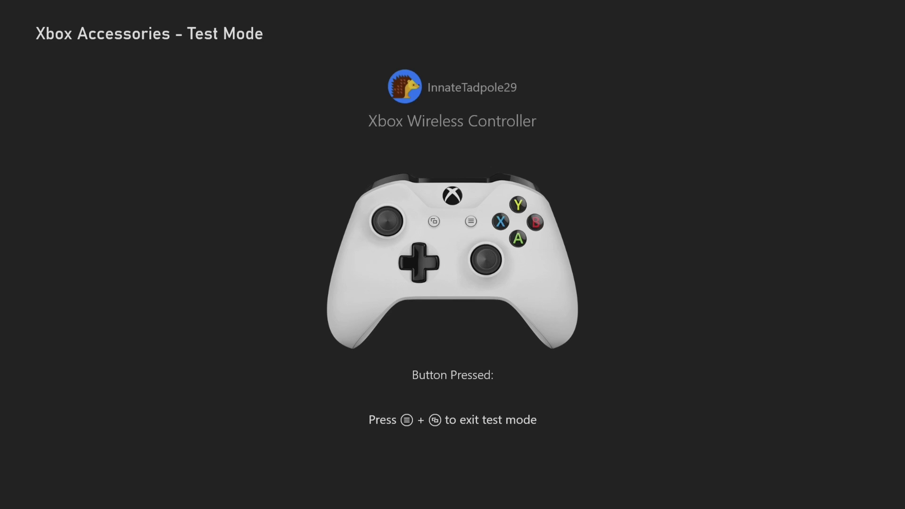
{"action": "key", "text": "Escape"}
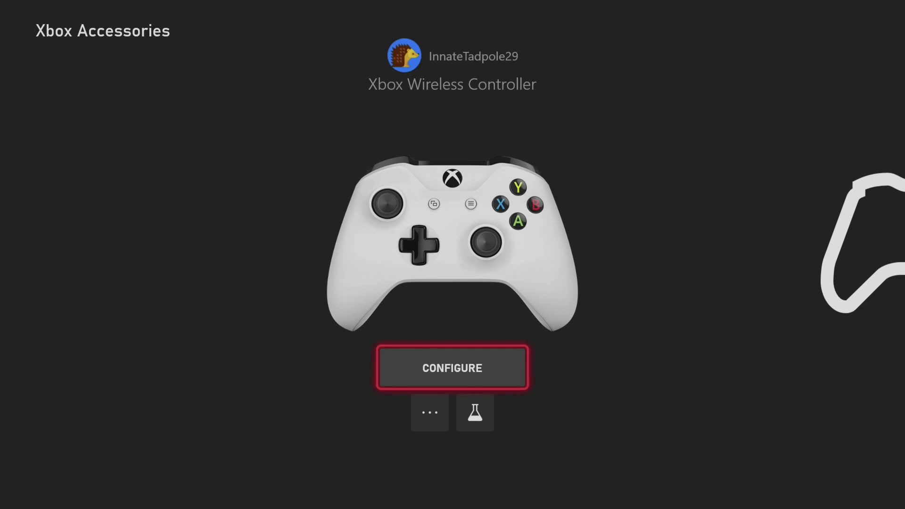
- Update the Xbox Wireless Controller's firmware, and reopen the controller's details to check its update status
{"action": "key", "text": "Down"}
{"action": "key", "text": "Return"}
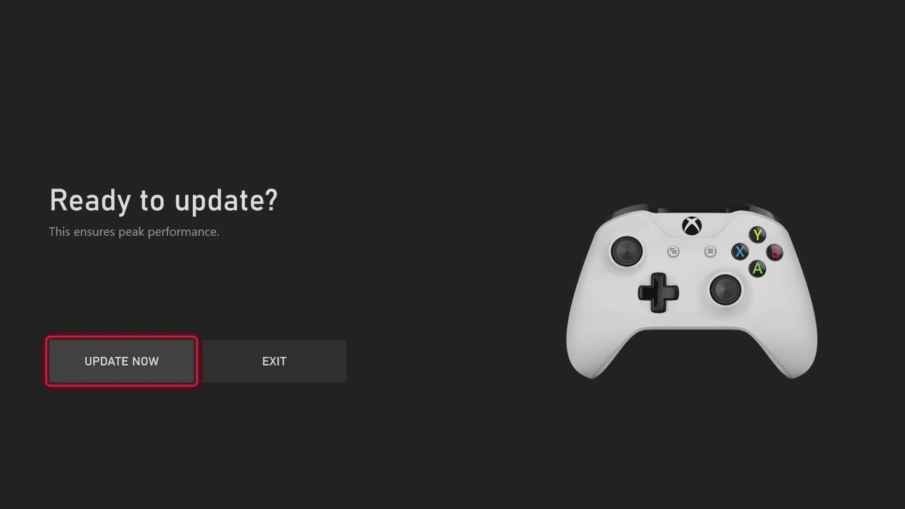
{"action": "key", "text": "Return"}
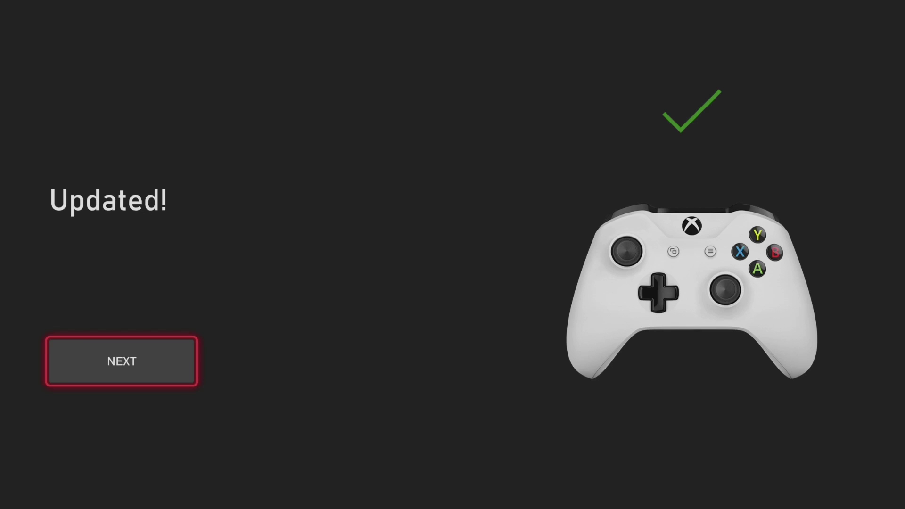
{"action": "key", "text": "Return"}
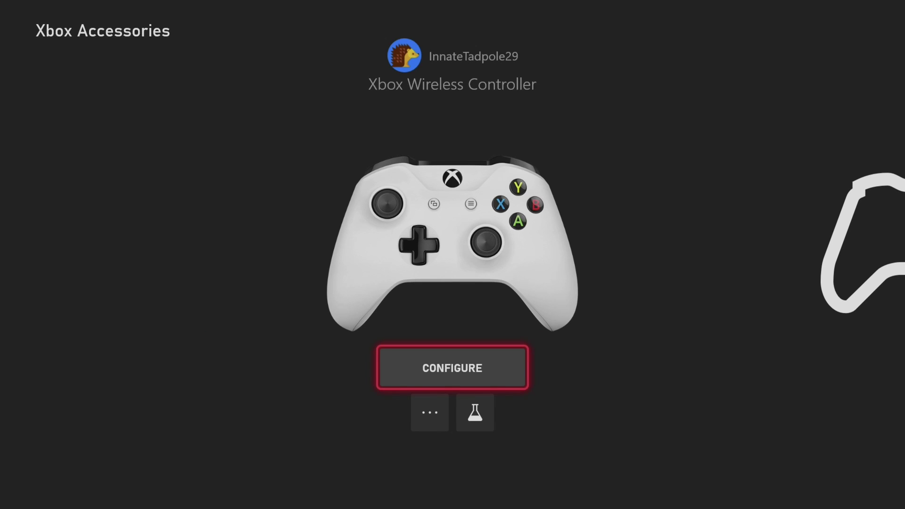
{"action": "key", "text": "Down"}
{"action": "key", "text": "Return"}
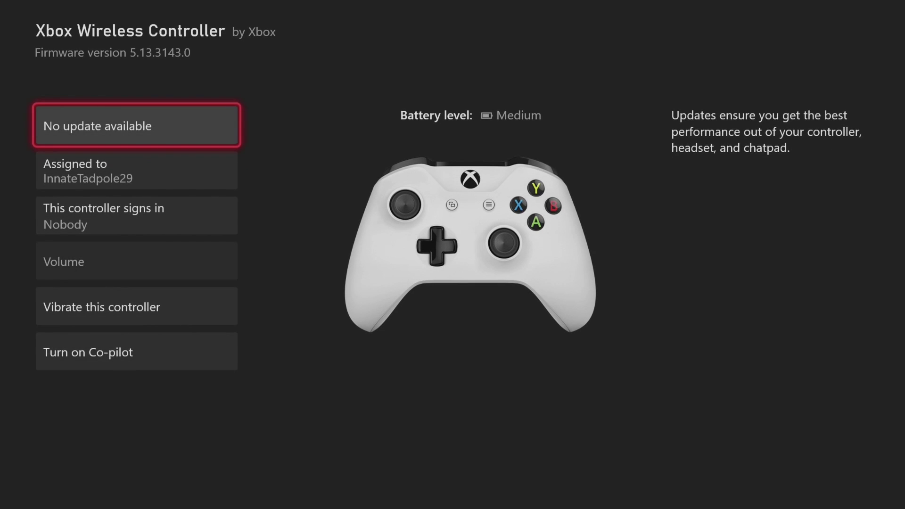